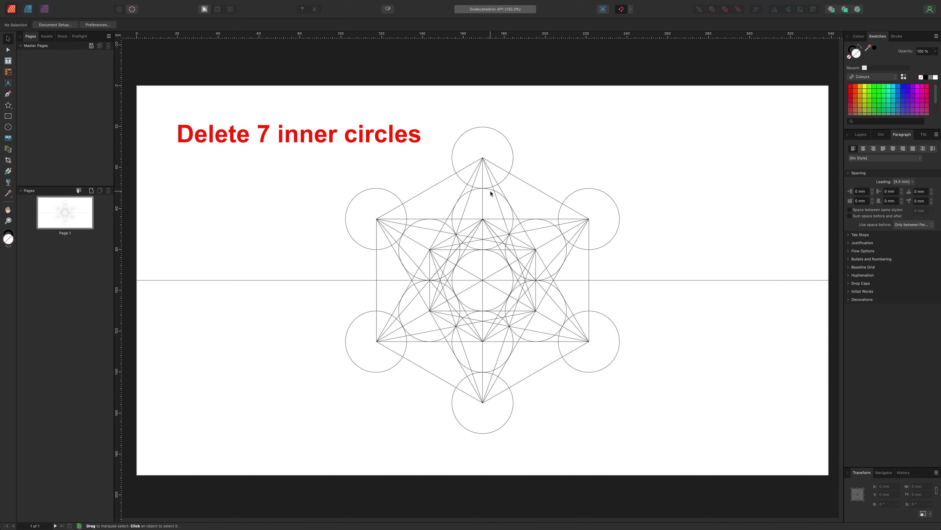
Step: Delete the top, upper-right and lower-right inner circles of the Metatron's Cube
click(490, 193)
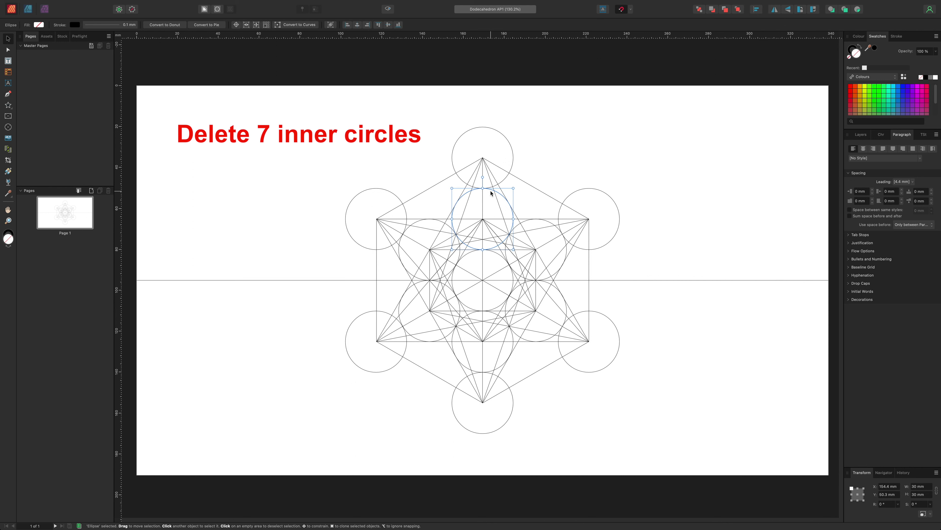
key(Delete)
click(548, 225)
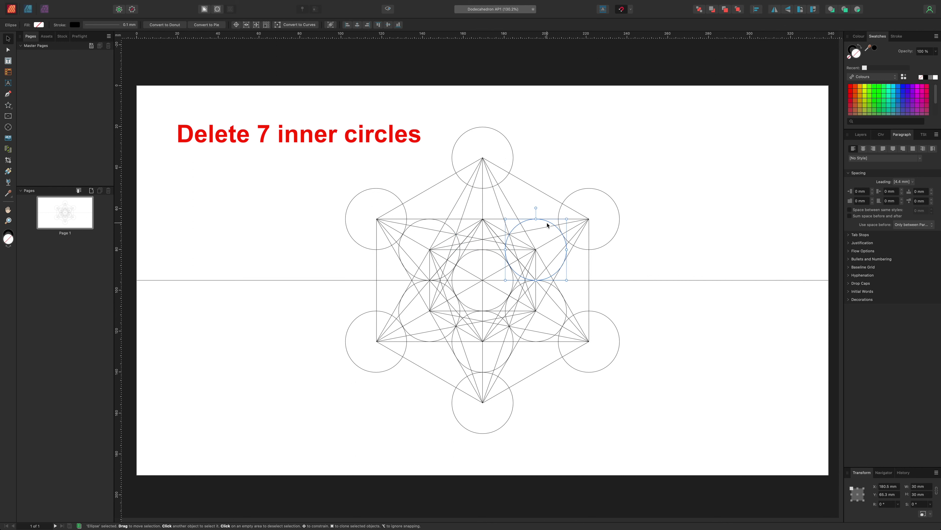
key(Delete)
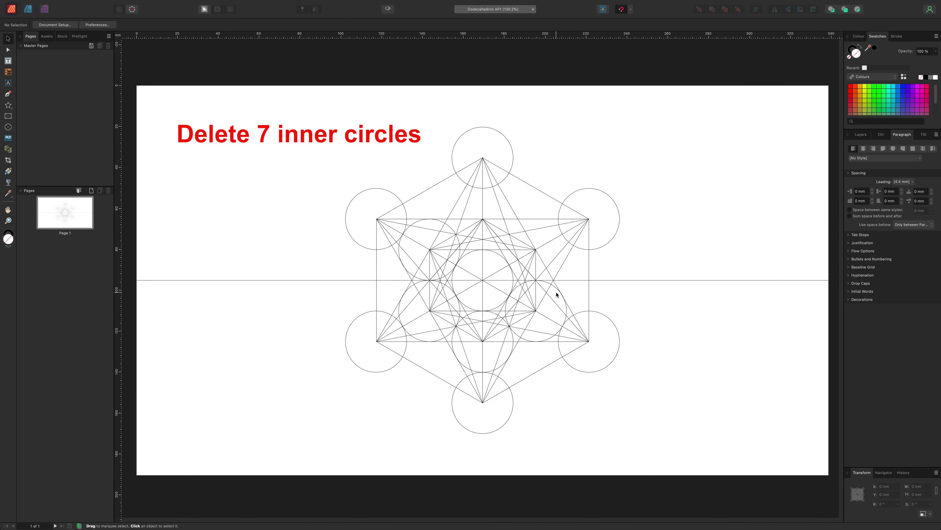
click(556, 291)
key(Delete)
Step: Delete the bottom, lower-left, upper-left and central inner circles
click(454, 348)
key(Delete)
click(414, 290)
key(Delete)
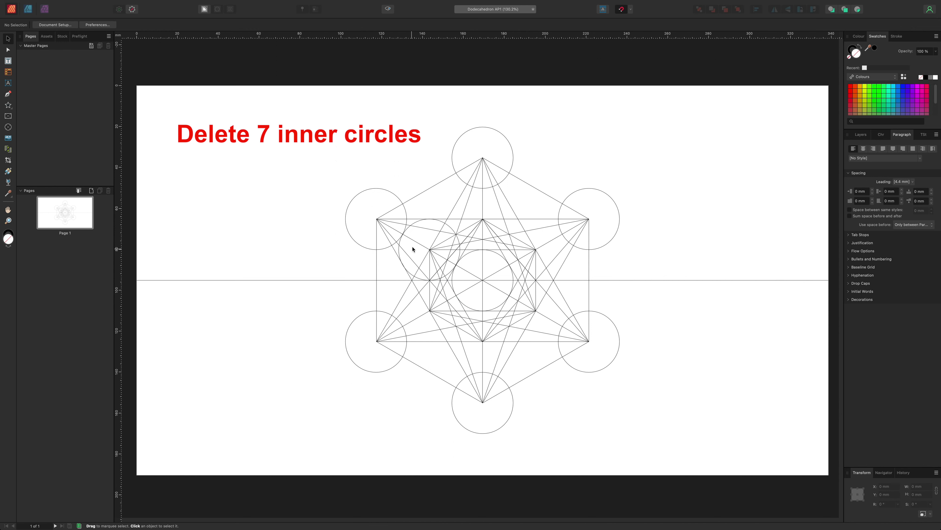
click(419, 225)
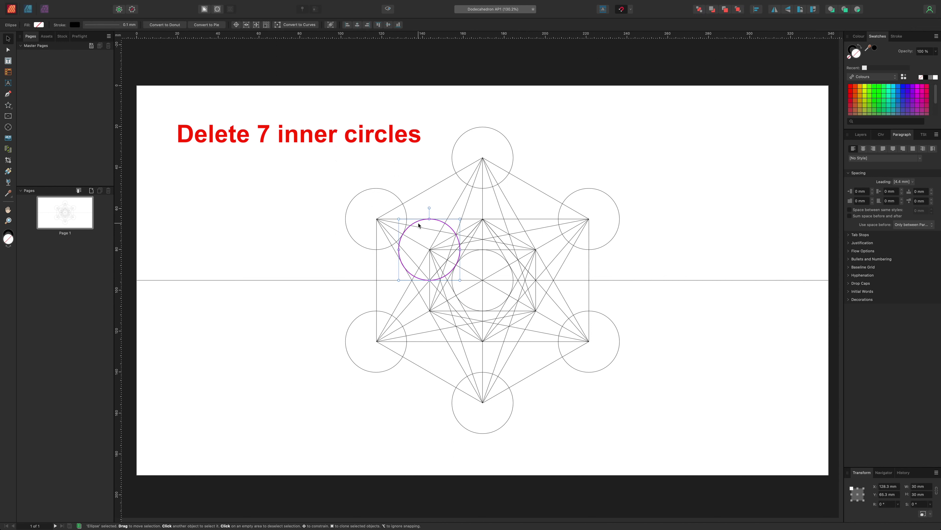
key(Delete)
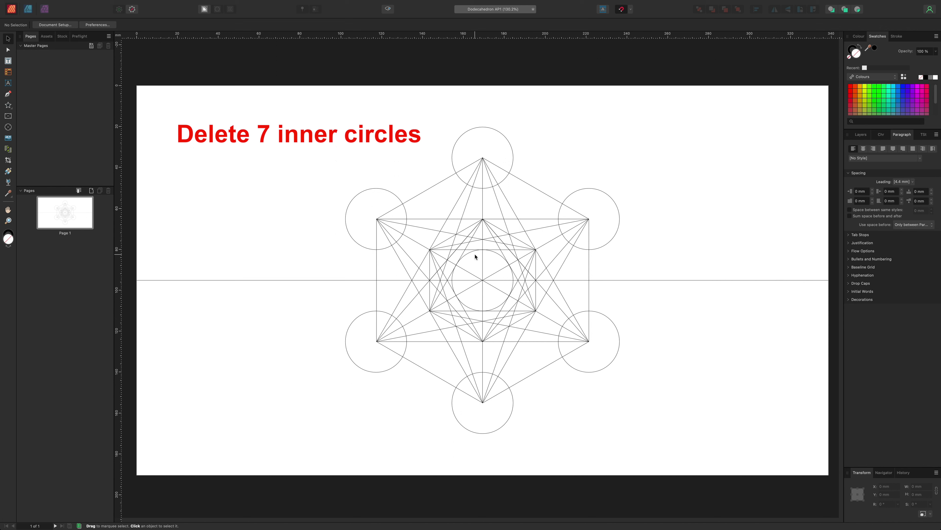
click(470, 256)
key(Delete)
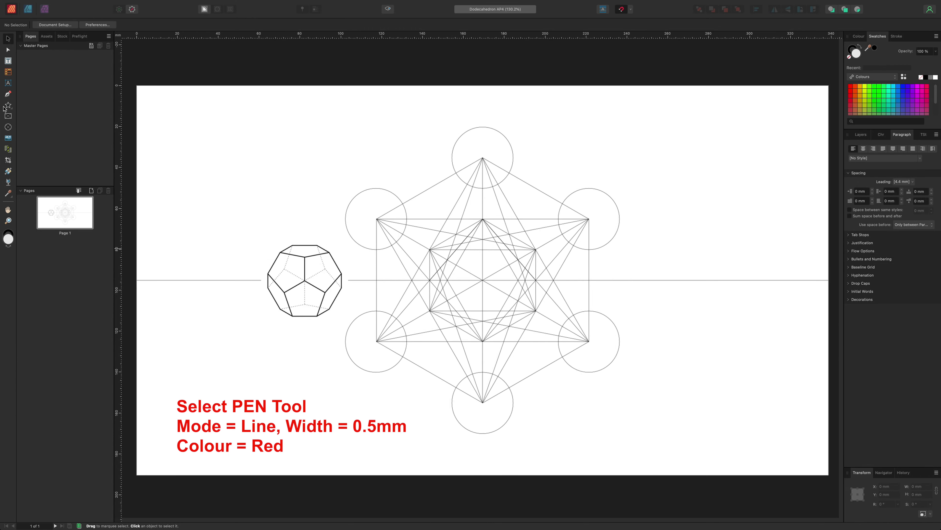
Step: Select the Pen tool and set its stroke width to 0.5 mm
click(8, 95)
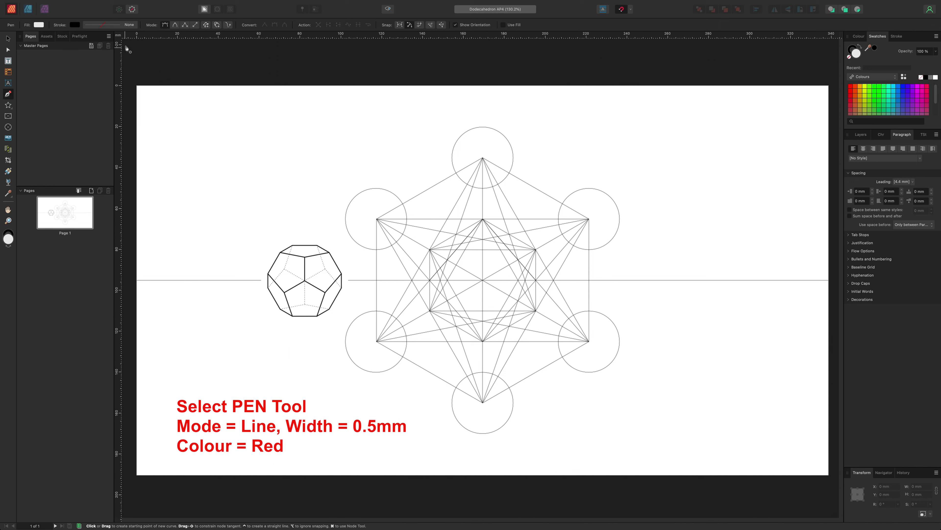
click(129, 26)
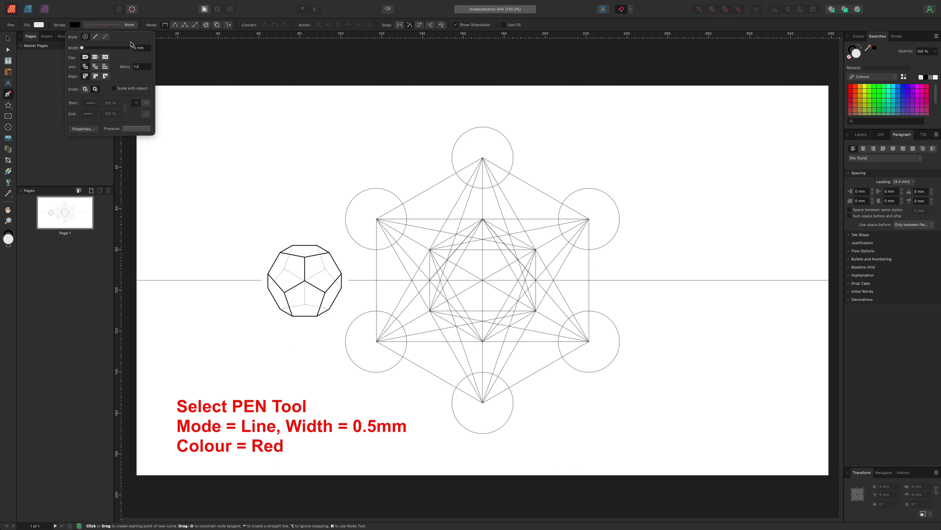
click(137, 48)
text(0.5)
key(Return)
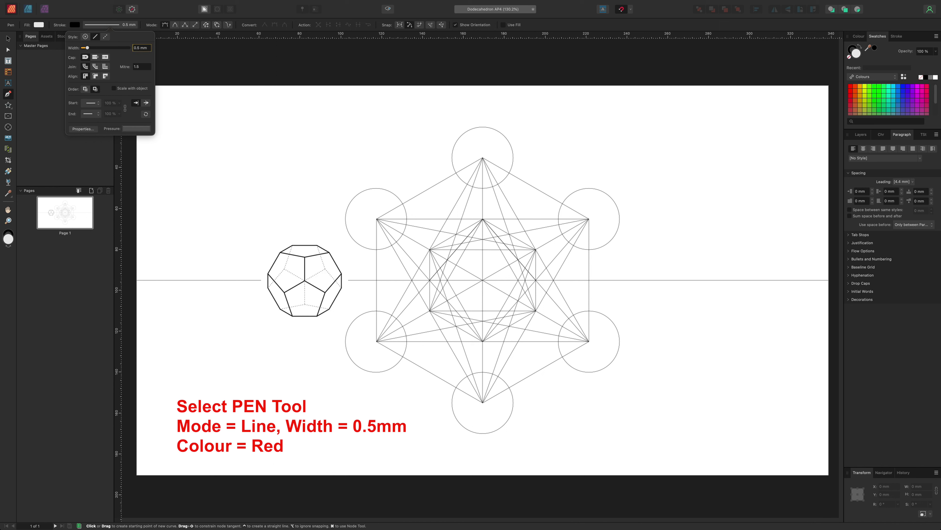
key(Escape)
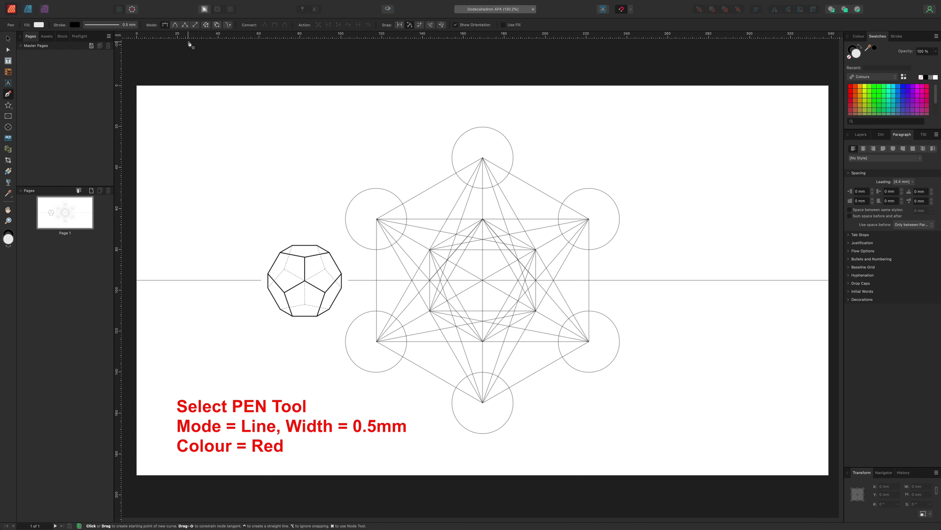
Step: Put the Pen in Line mode with red fill and red stroke
click(196, 27)
click(852, 88)
click(853, 49)
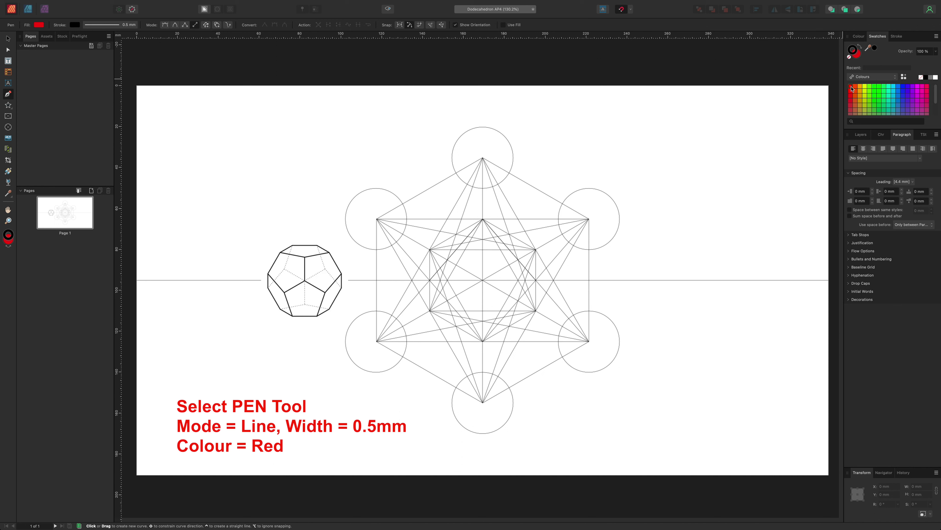
click(851, 87)
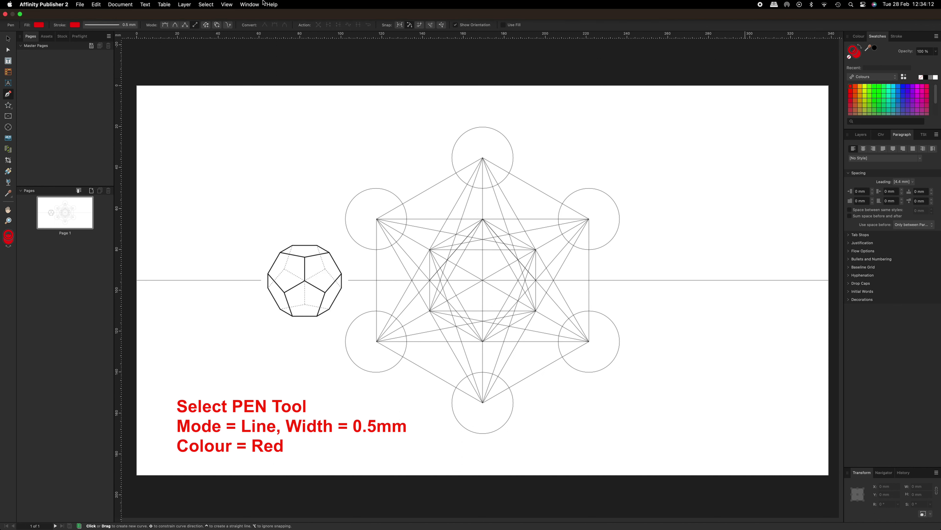
Step: Zoom in three times from View > Zoom onto the Metatron's Cube
click(226, 5)
mouse_move(243, 16)
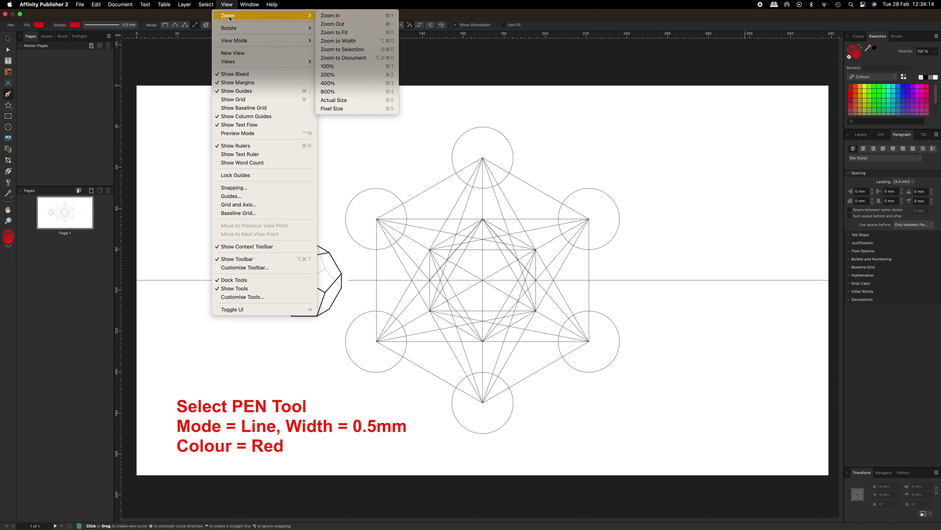
click(341, 17)
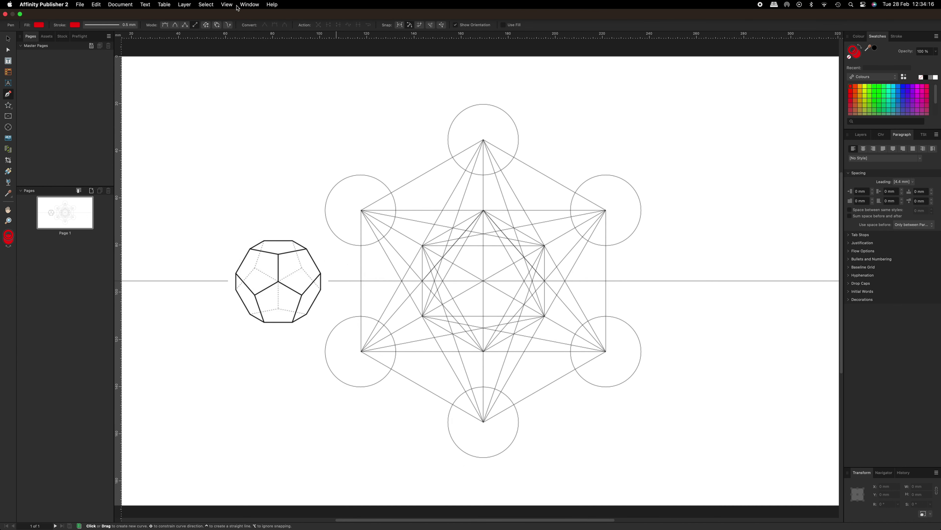
click(226, 5)
mouse_move(261, 15)
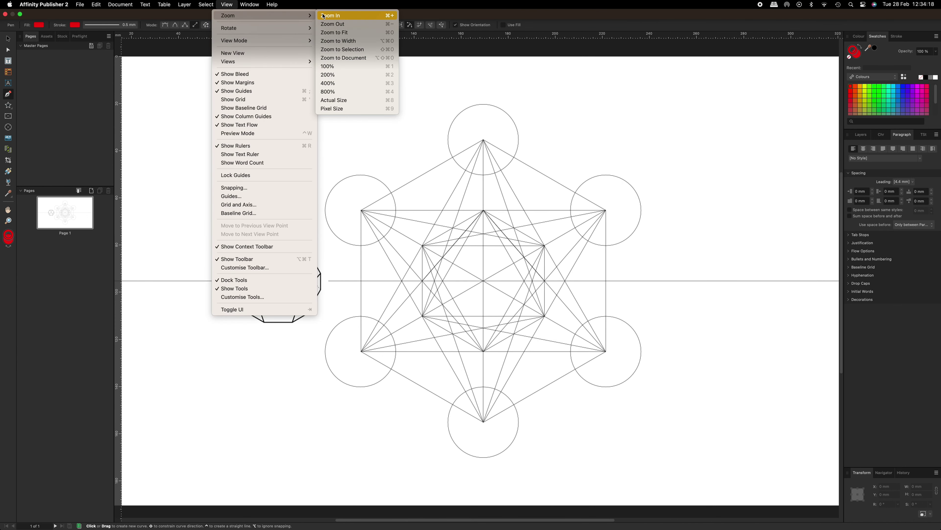
click(328, 17)
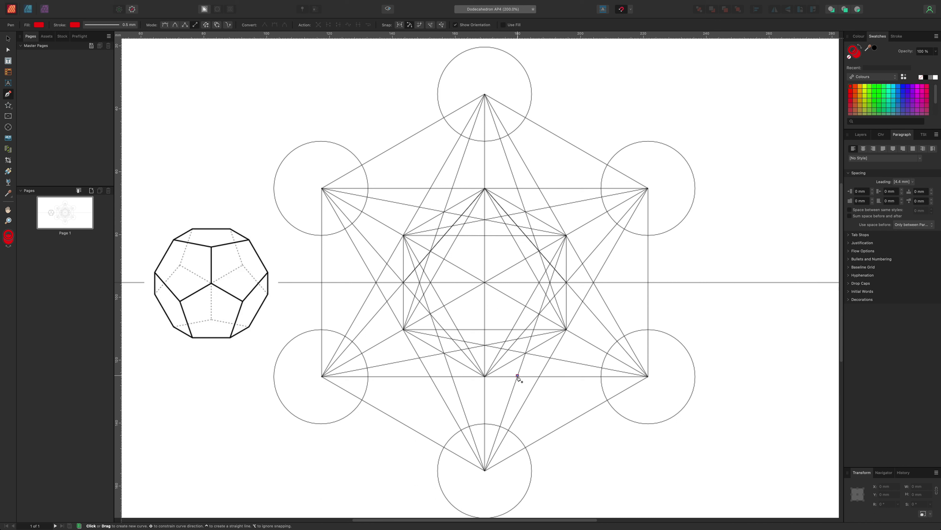
Step: Trace a closed red ten-sided outline through the cube's twelve outer vertices
click(452, 376)
click(420, 359)
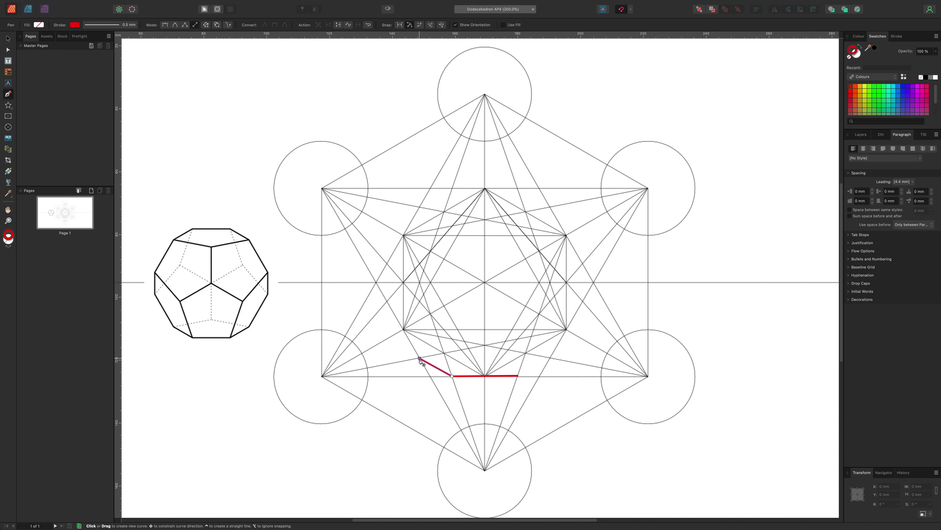
click(386, 301)
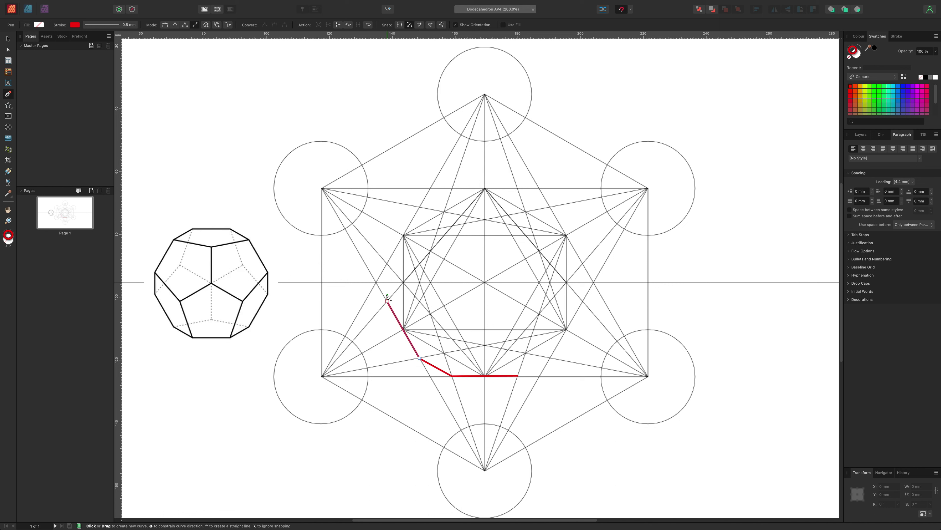
click(387, 264)
click(419, 207)
click(452, 188)
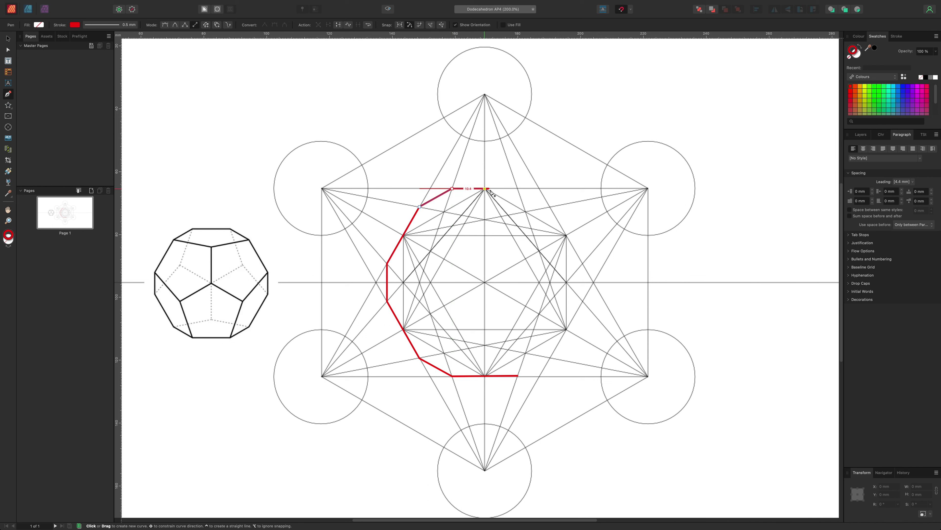
click(517, 188)
click(549, 206)
click(582, 263)
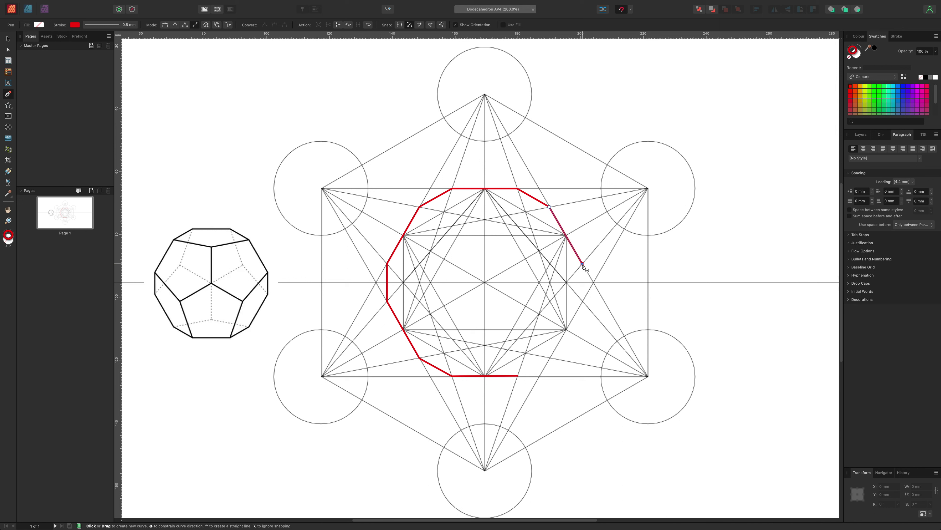
click(583, 301)
click(550, 358)
click(518, 376)
Step: Draw red edges from the centre to the bottom-left and bottom-right outline vertices
click(485, 282)
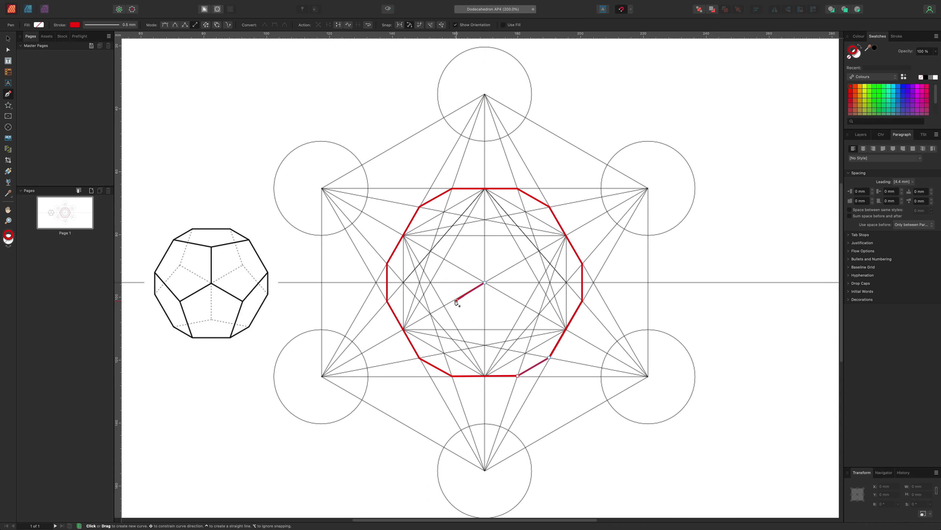
click(430, 314)
click(451, 376)
click(485, 282)
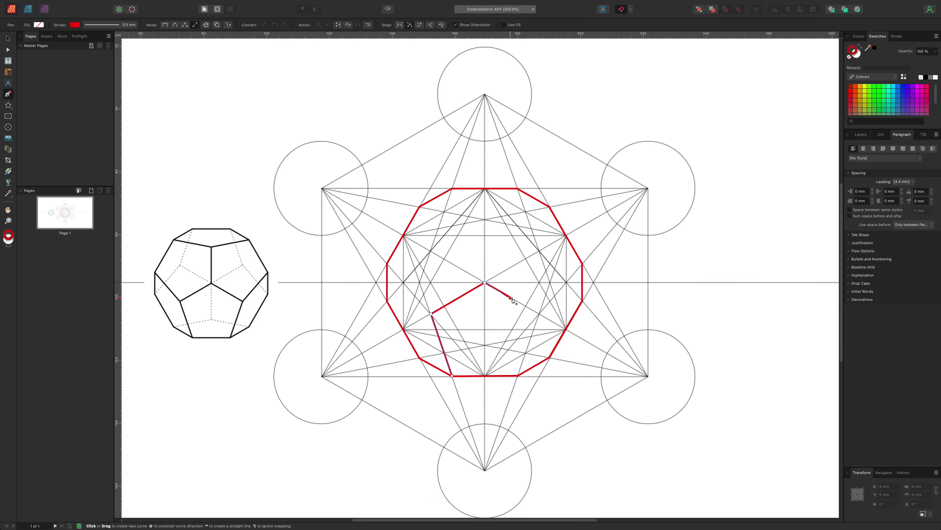
click(539, 314)
click(519, 376)
Step: Draw red upper edges from the centre to the top point and both upper outline vertices
click(485, 282)
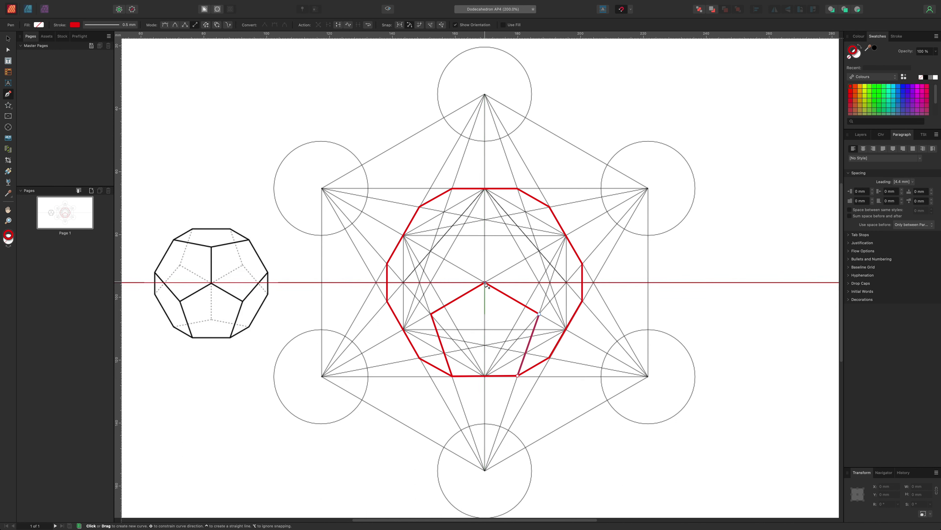
click(485, 220)
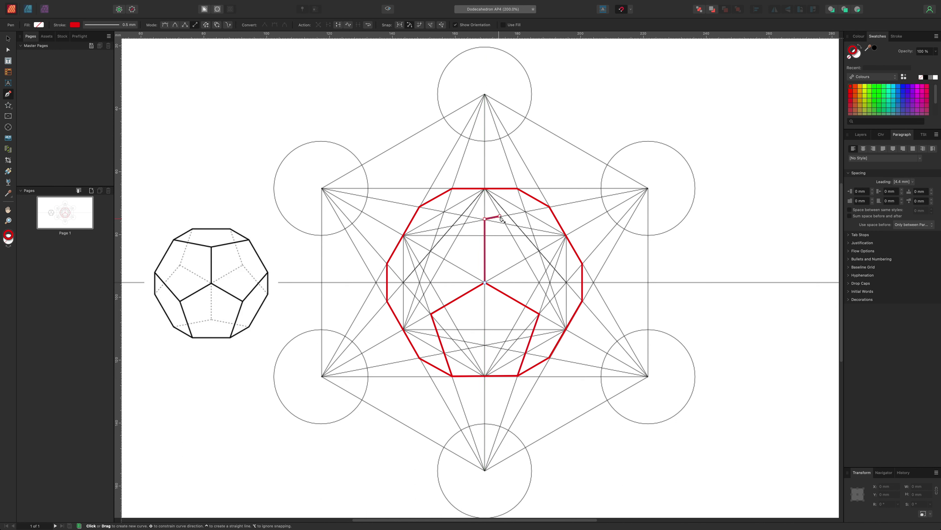
click(550, 206)
click(485, 220)
click(420, 207)
key(Escape)
Step: Connect the inner corners to the left and right outline vertices with red edges
click(431, 314)
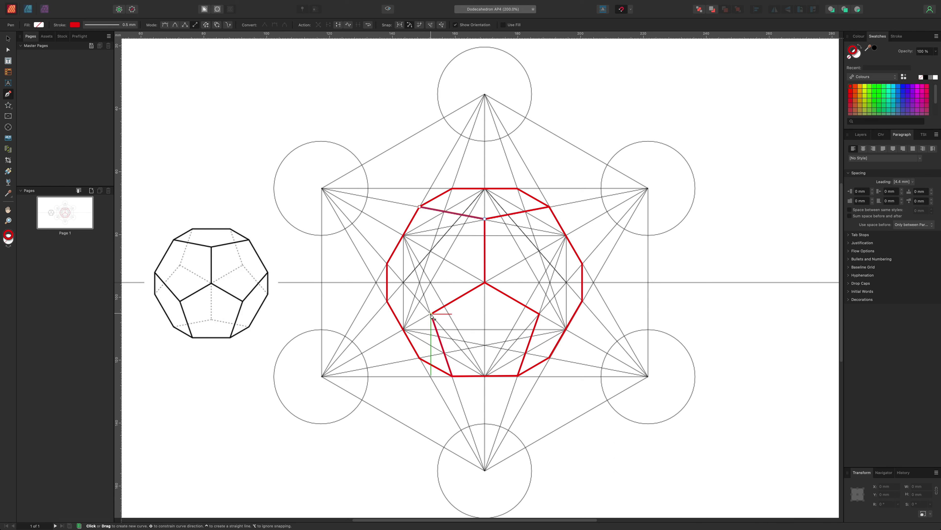
click(387, 264)
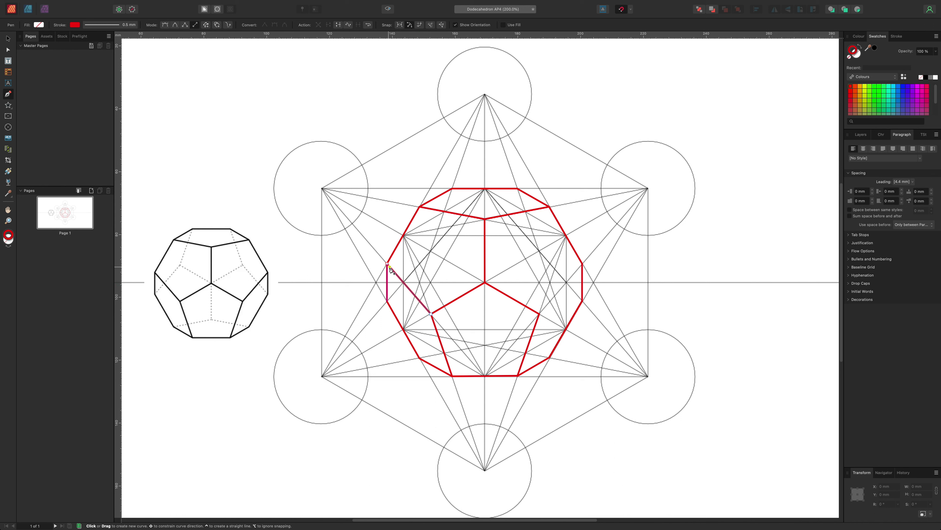
click(539, 314)
click(583, 264)
click(227, 5)
mouse_move(242, 16)
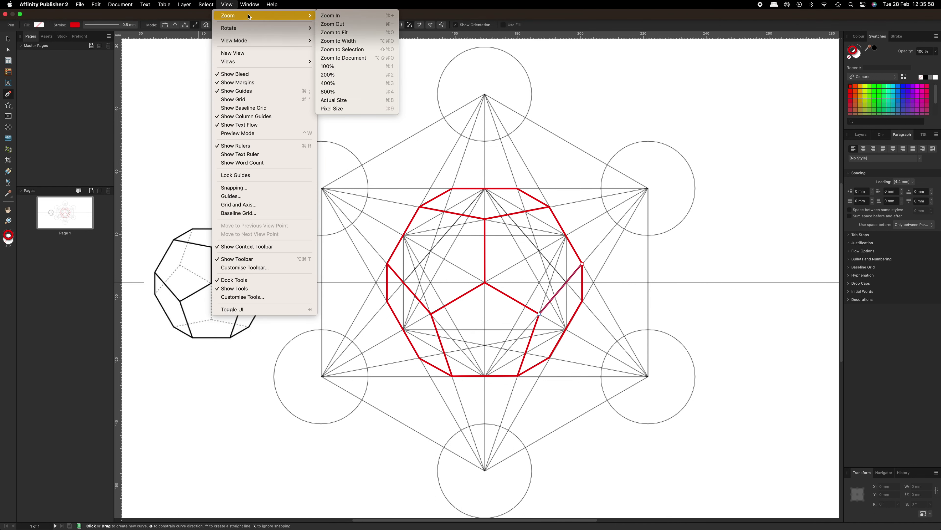
Step: Zoom to fit the page, deselect the red outline, and switch to the Photo Persona
click(347, 33)
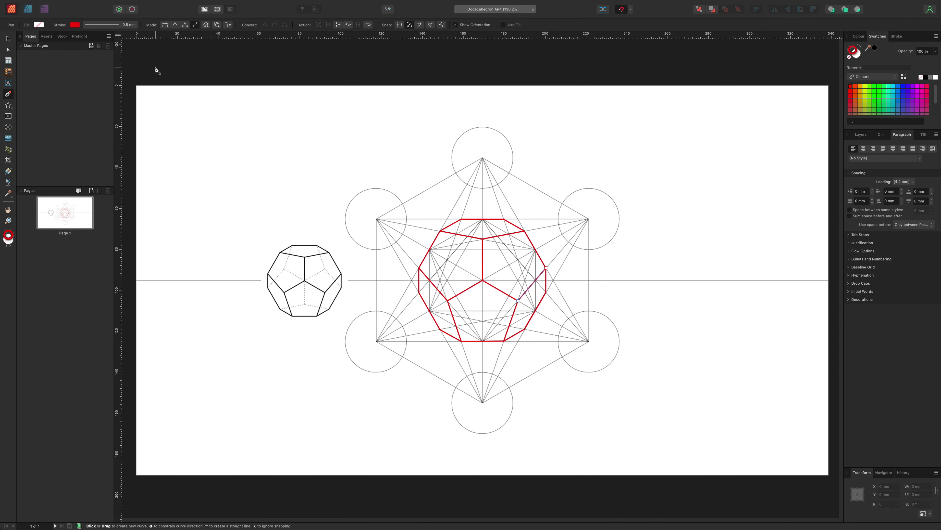
click(8, 39)
click(155, 63)
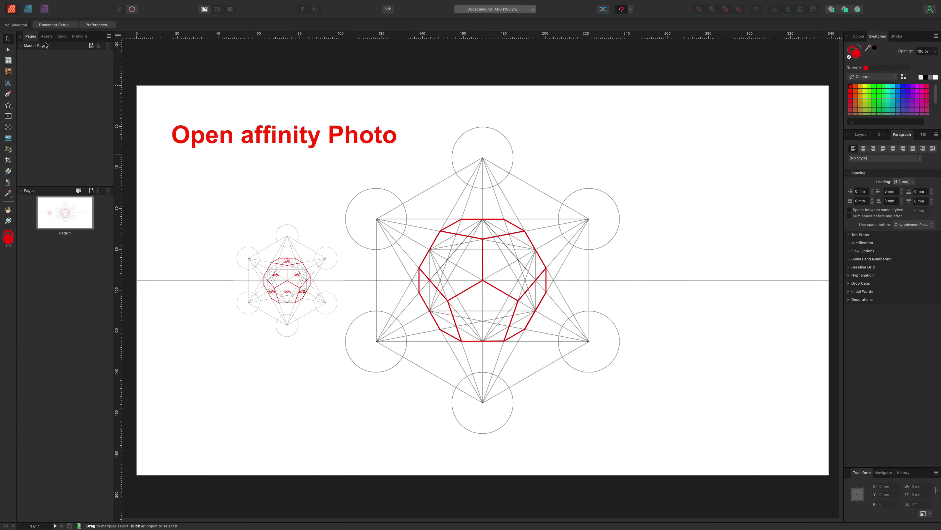
click(44, 9)
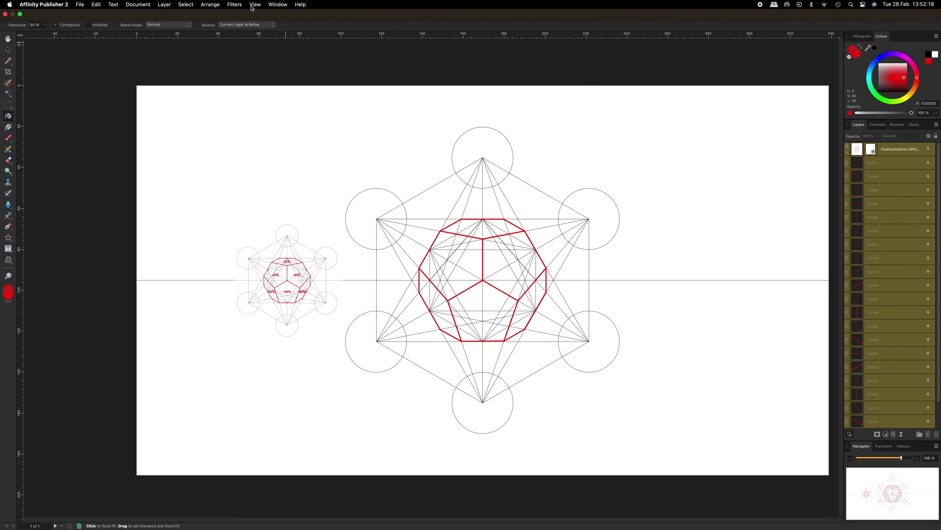
Step: Zoom in three steps to 400% on the red dodecahedron
click(255, 4)
mouse_move(294, 16)
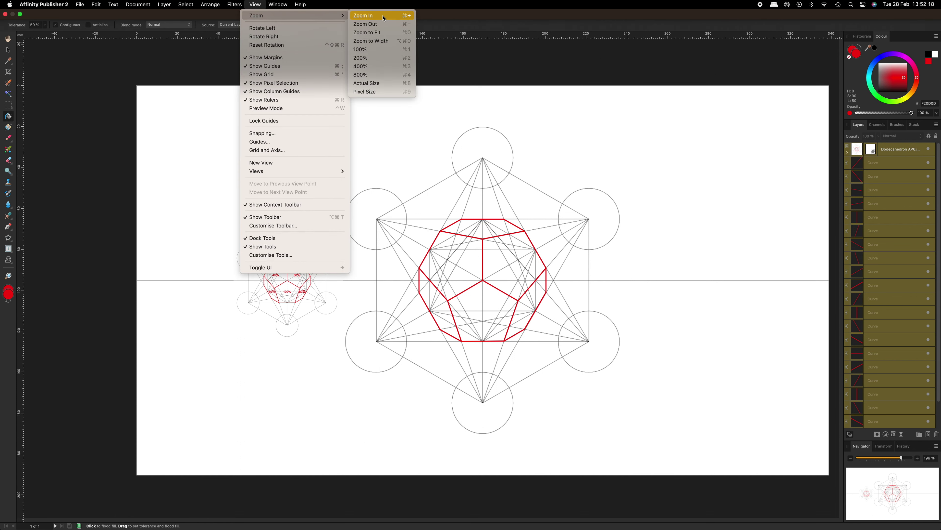
click(384, 17)
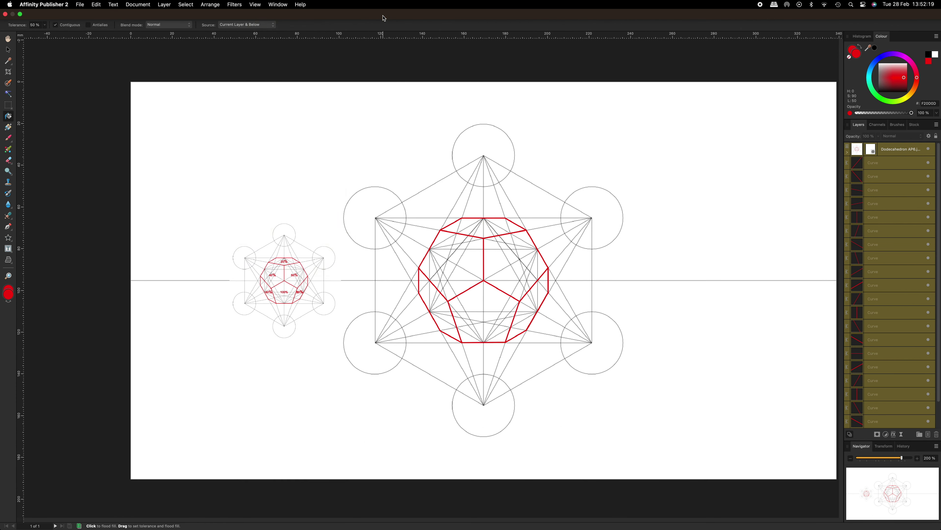
click(253, 5)
mouse_move(294, 15)
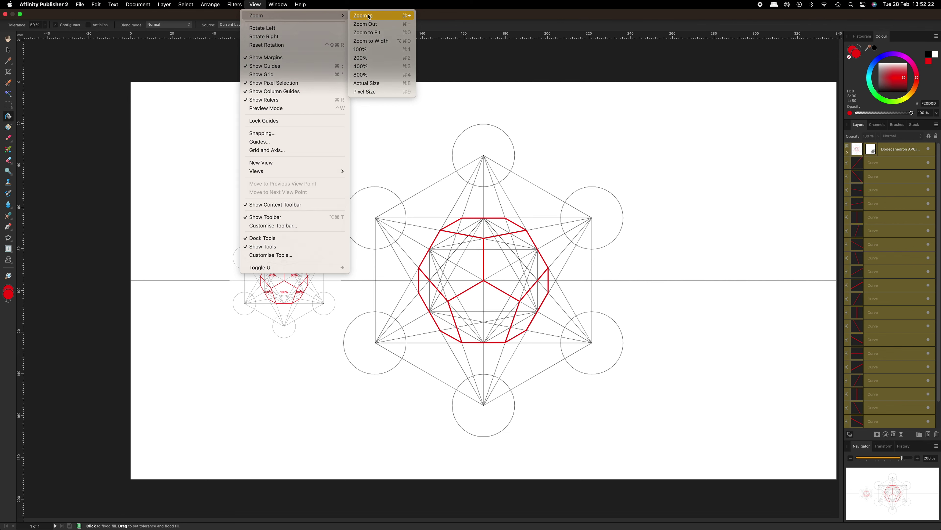
click(369, 17)
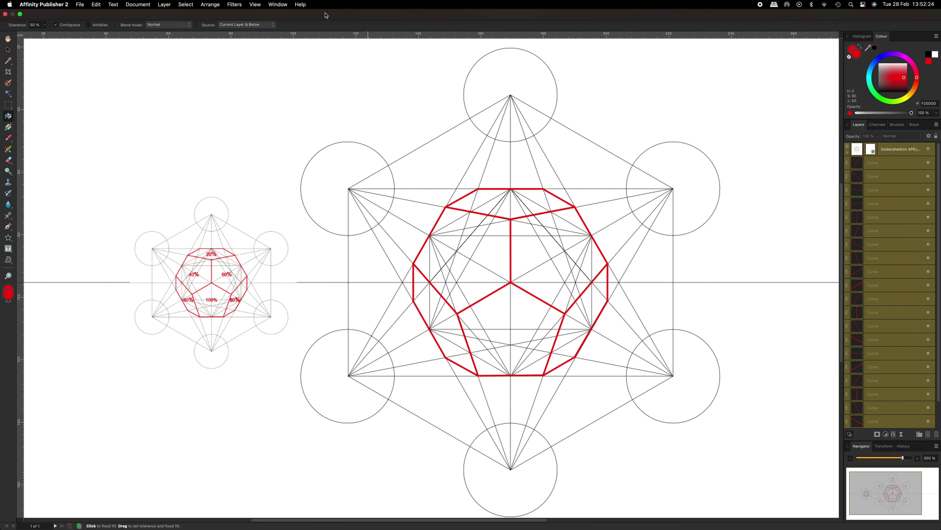
click(252, 5)
click(367, 18)
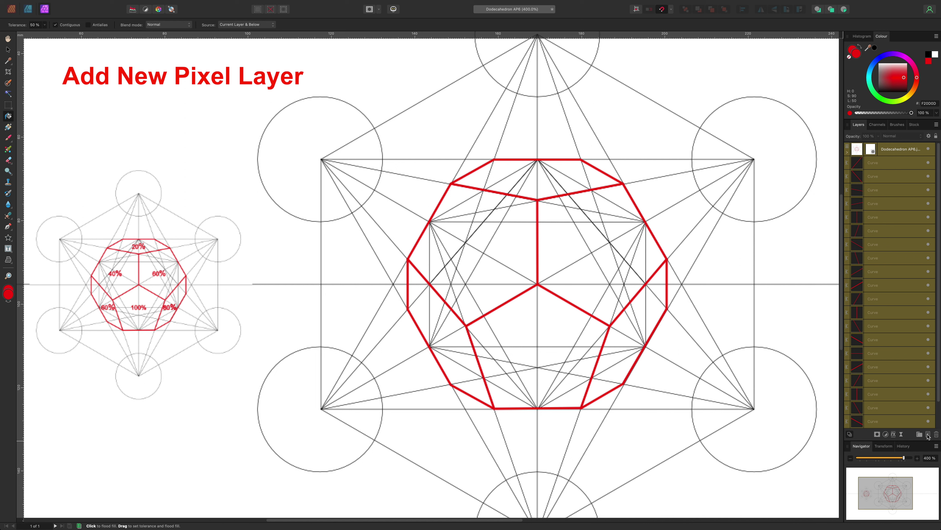
Step: Flood-fill the bottom pentagon solid red on a new pixel layer, then add another layer
click(928, 435)
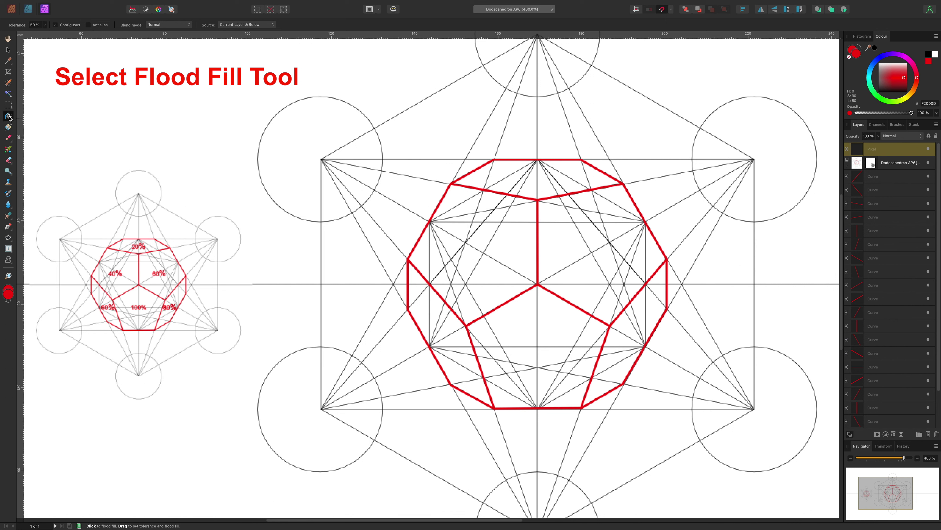
click(523, 331)
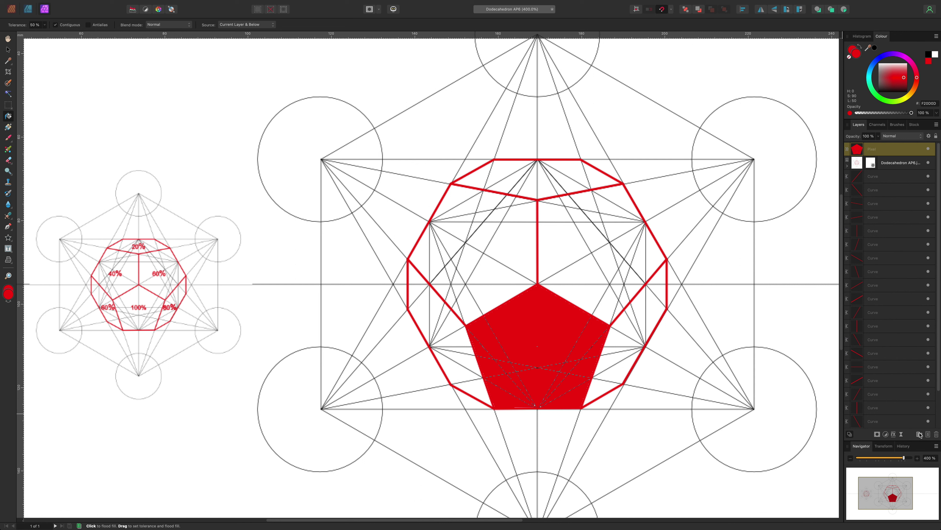
click(928, 435)
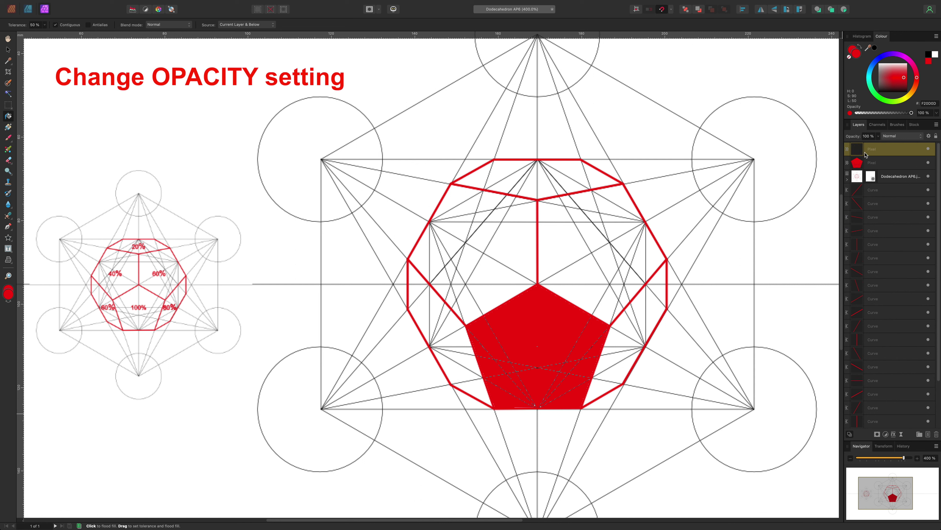
Step: Set the layer to 80% opacity and flood-fill the two right-hand facets red
click(872, 137)
text(80)
key(Return)
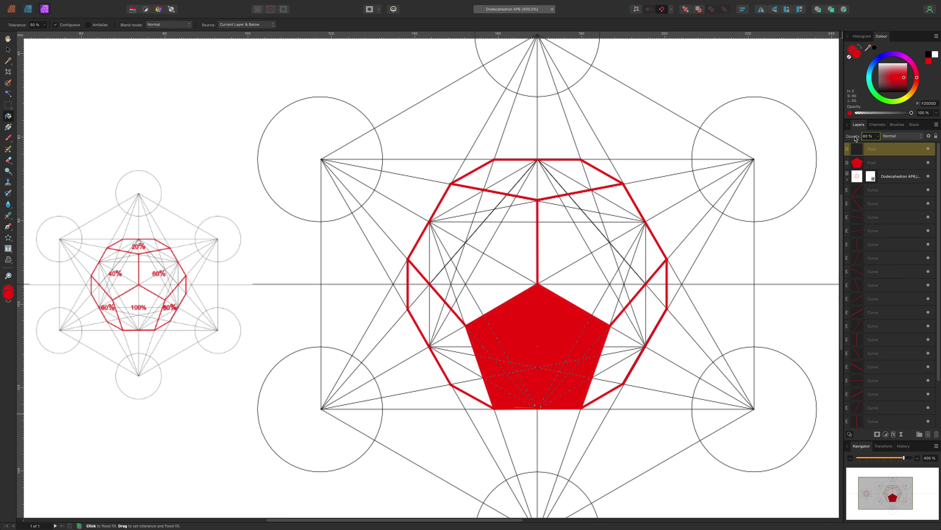
click(607, 373)
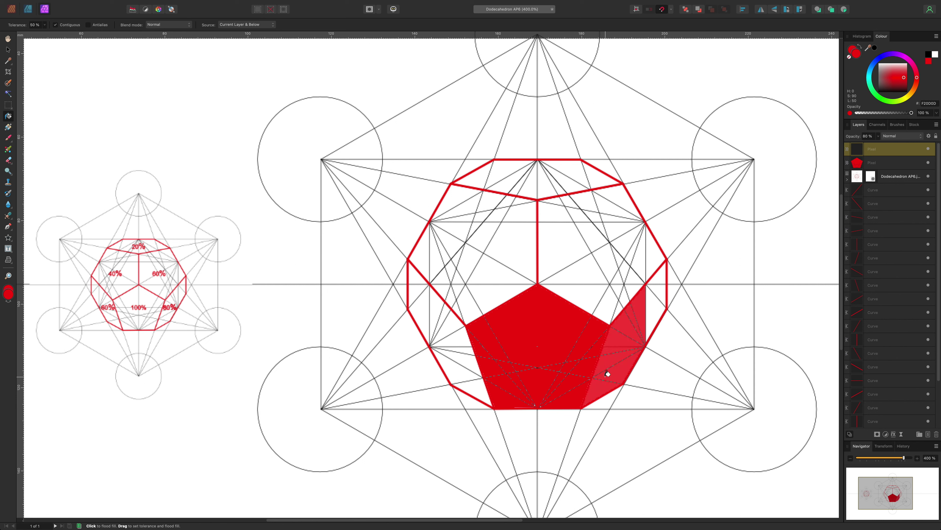
click(655, 301)
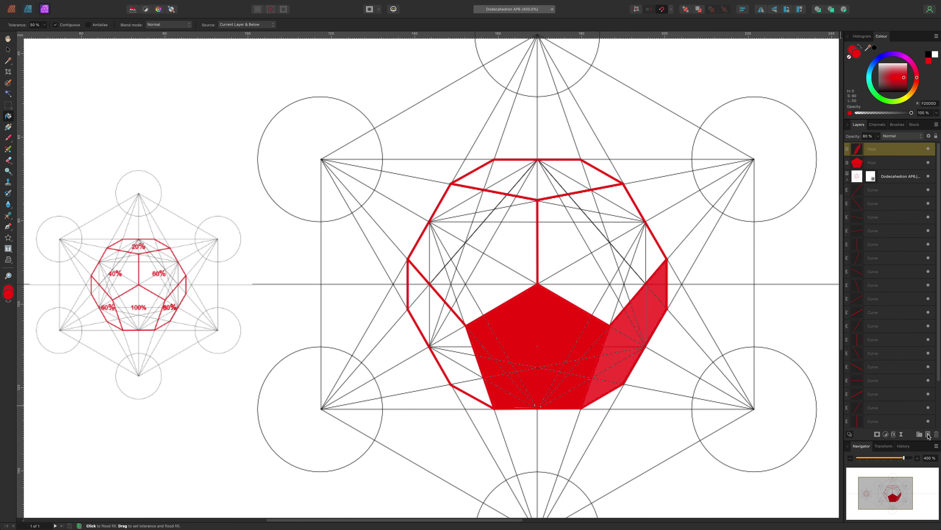
Step: On a new 60% layer, flood-fill the upper-right face and left strip, then add another layer
click(928, 435)
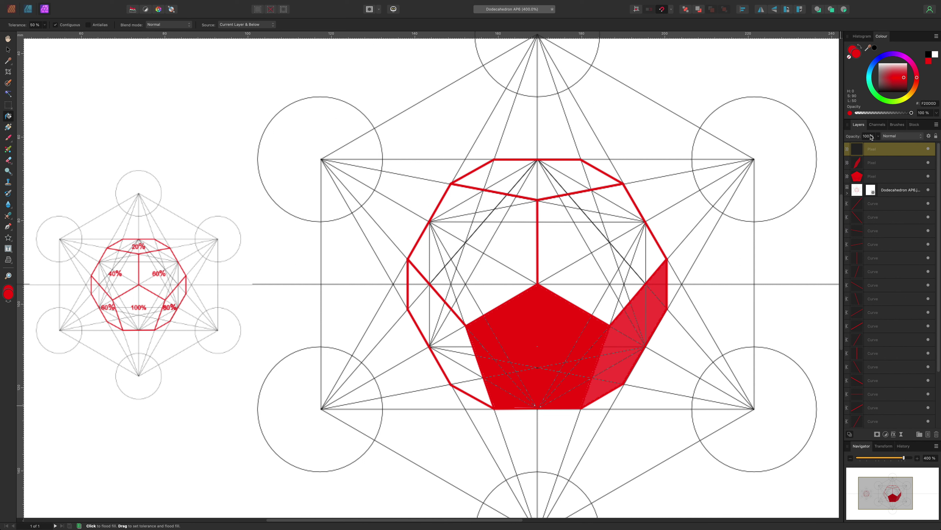
drag(870, 135, 865, 136)
text(60)
key(Return)
click(559, 248)
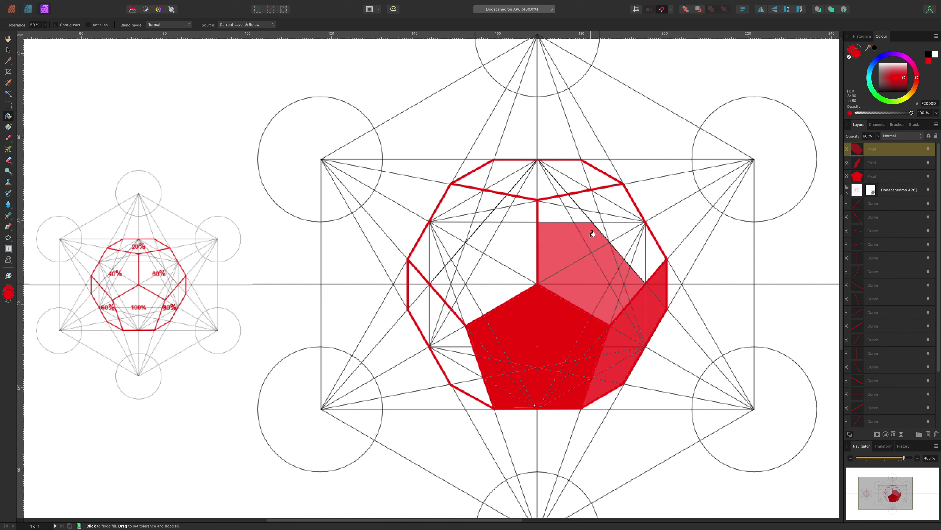
click(568, 208)
click(603, 206)
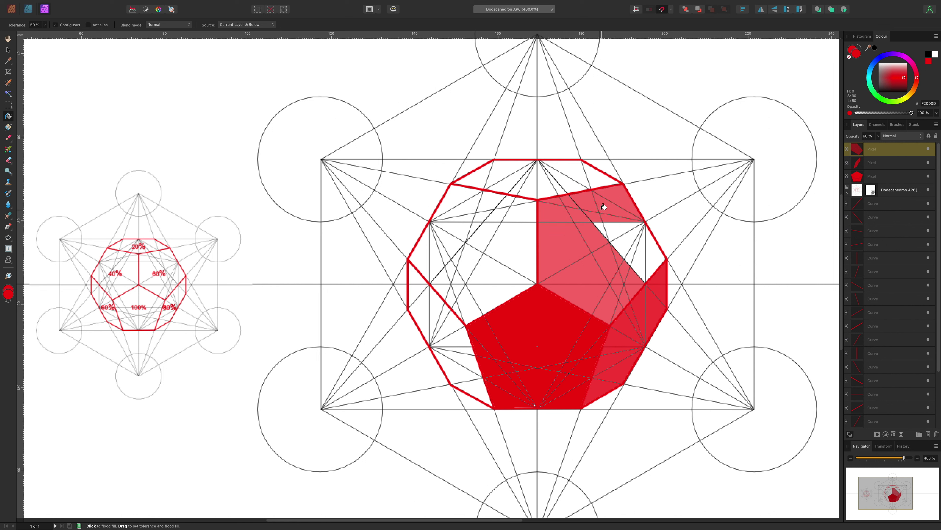
click(620, 230)
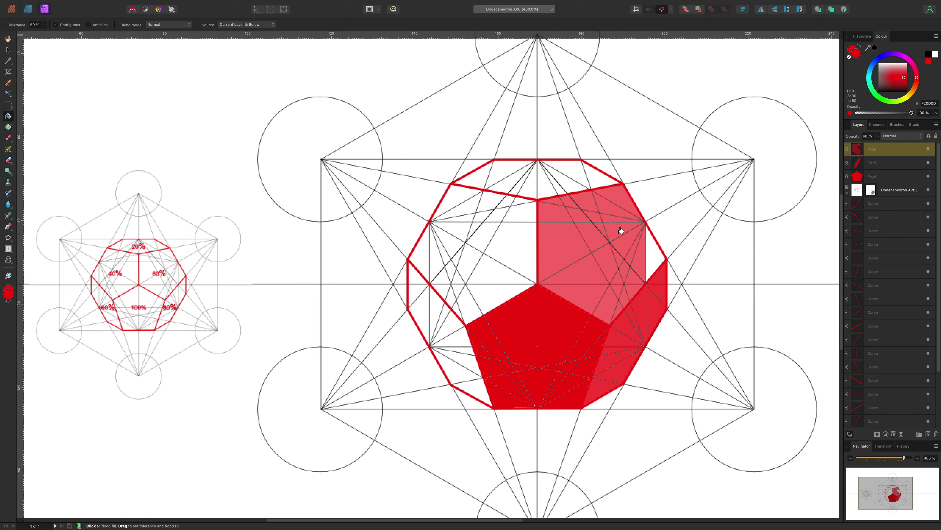
click(650, 253)
click(425, 306)
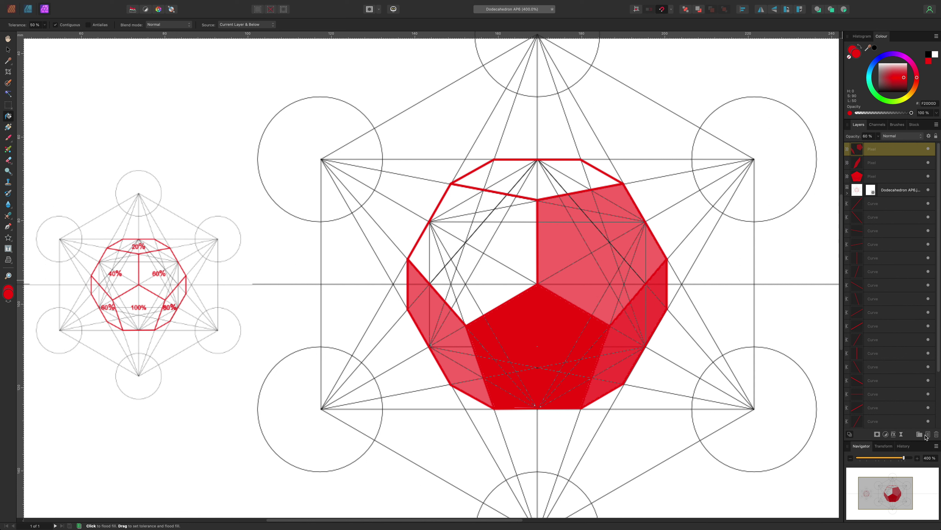
click(928, 434)
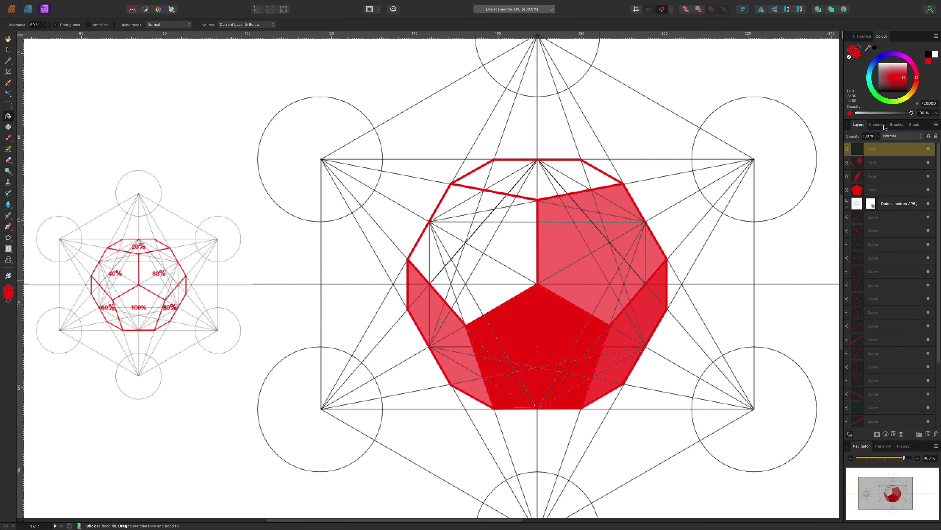
Step: Set the layer to 40% opacity and flood-fill the upper-left pentagon face
click(873, 136)
text(40)
key(Return)
click(479, 246)
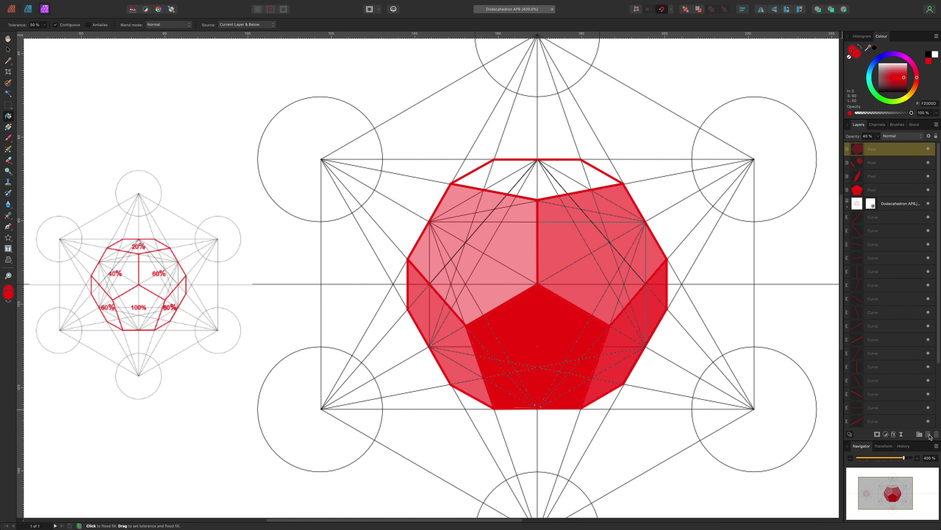
Step: On a new 20% opacity layer, flood-fill the three top facets, then pick the Move tool
click(929, 435)
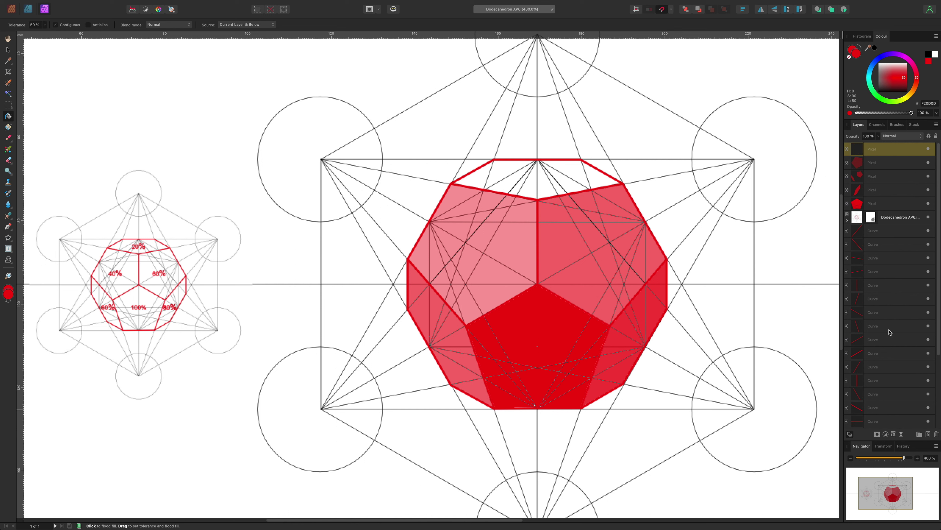
double_click(871, 137)
text(2)
key(Return)
click(538, 181)
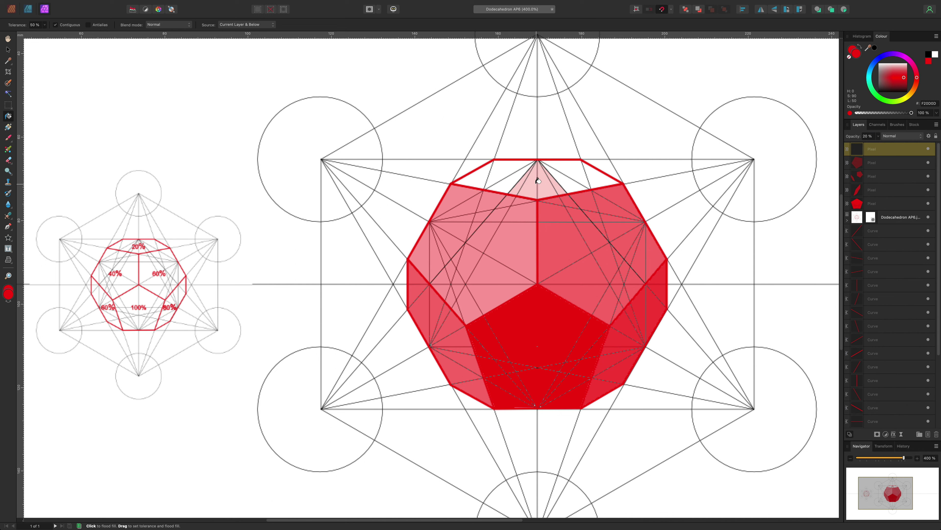
click(501, 176)
click(580, 179)
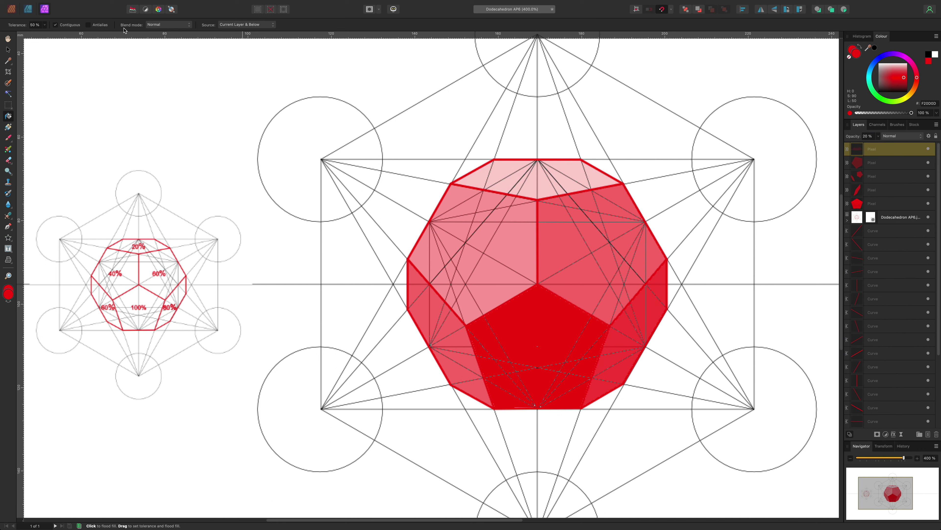
click(8, 50)
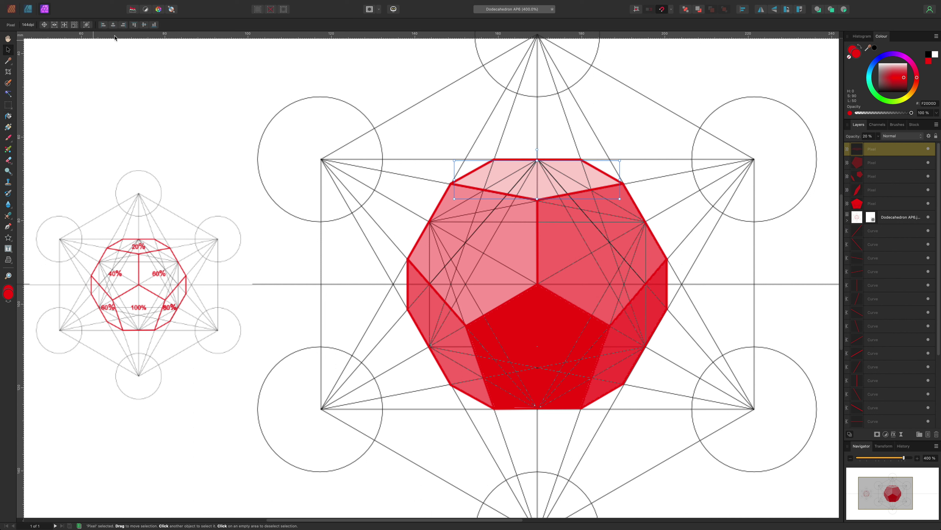
Step: Zoom to fit the page and deselect everything to reveal the graded red dodecahedron
click(257, 4)
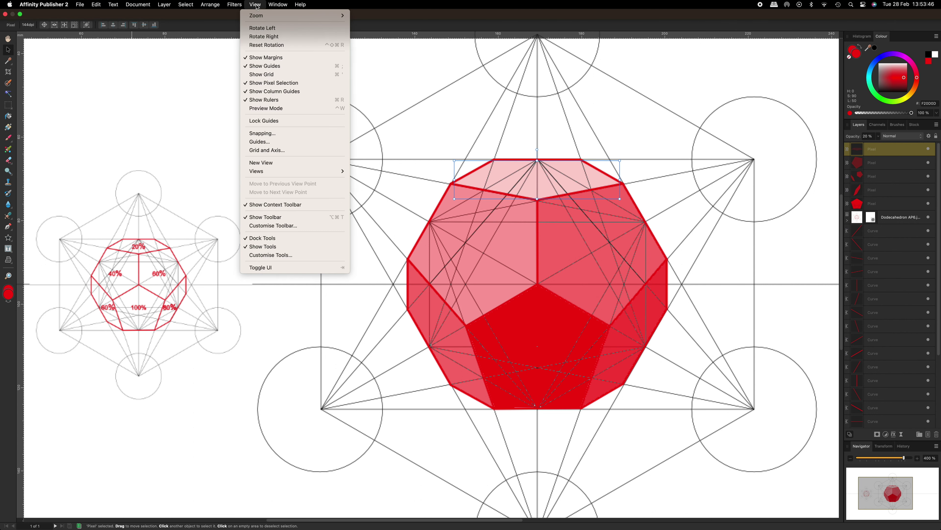
mouse_move(294, 16)
click(375, 33)
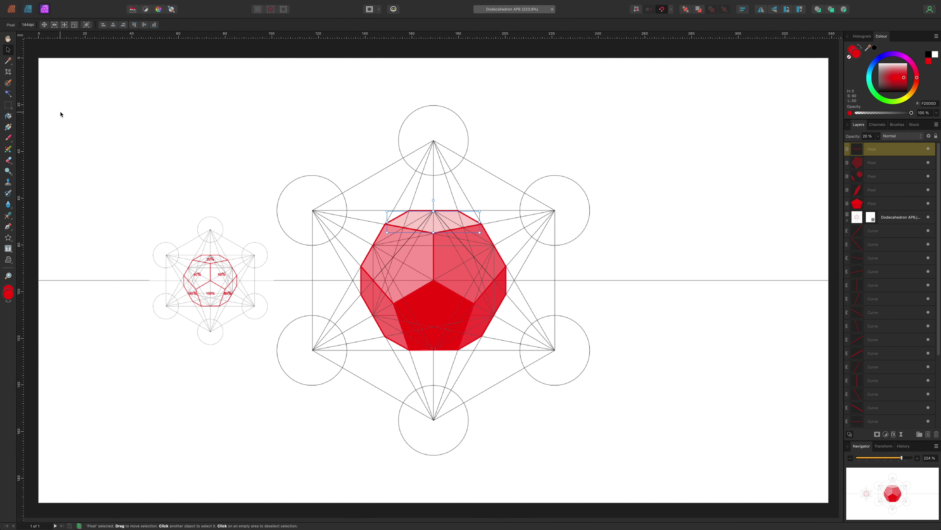
click(8, 50)
click(40, 52)
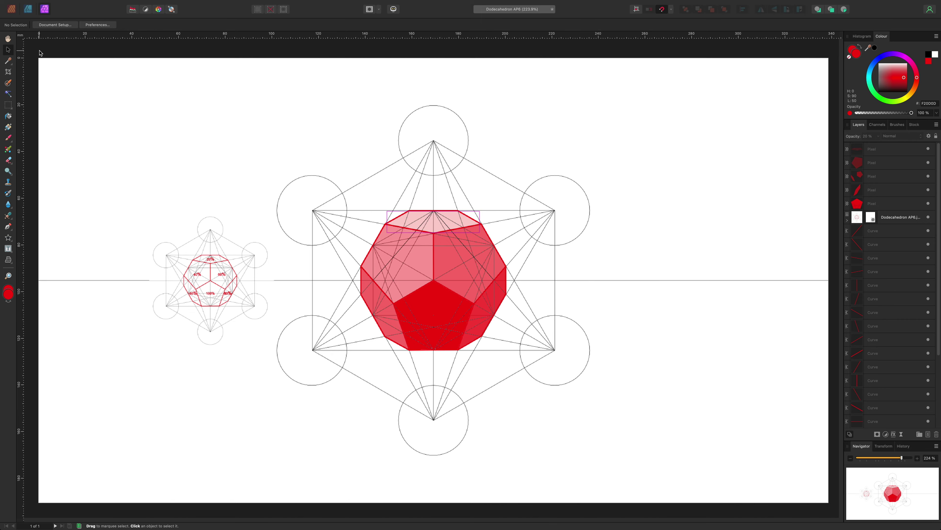